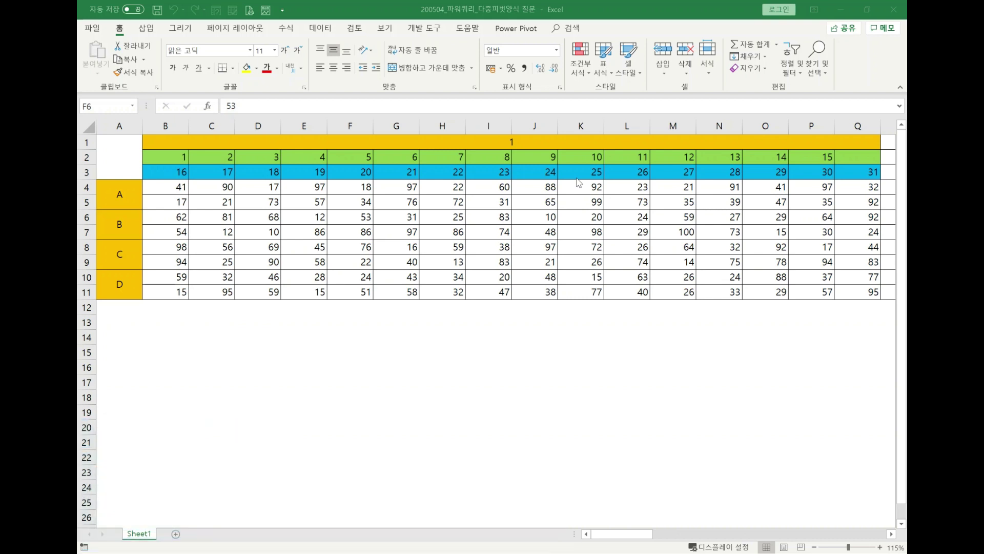
{"action": "left_click", "coordinate": [414, 143]}
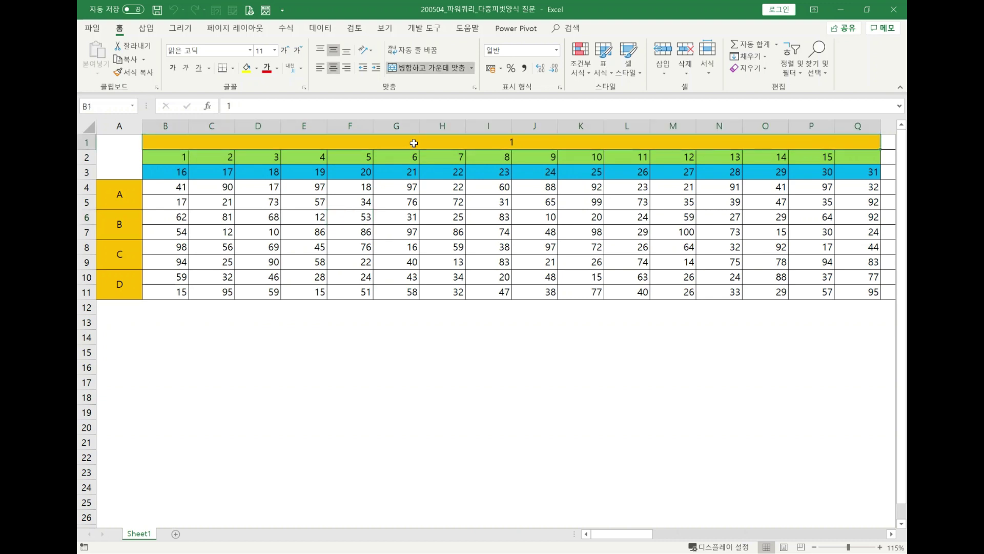
{"action": "left_click", "coordinate": [137, 205]}
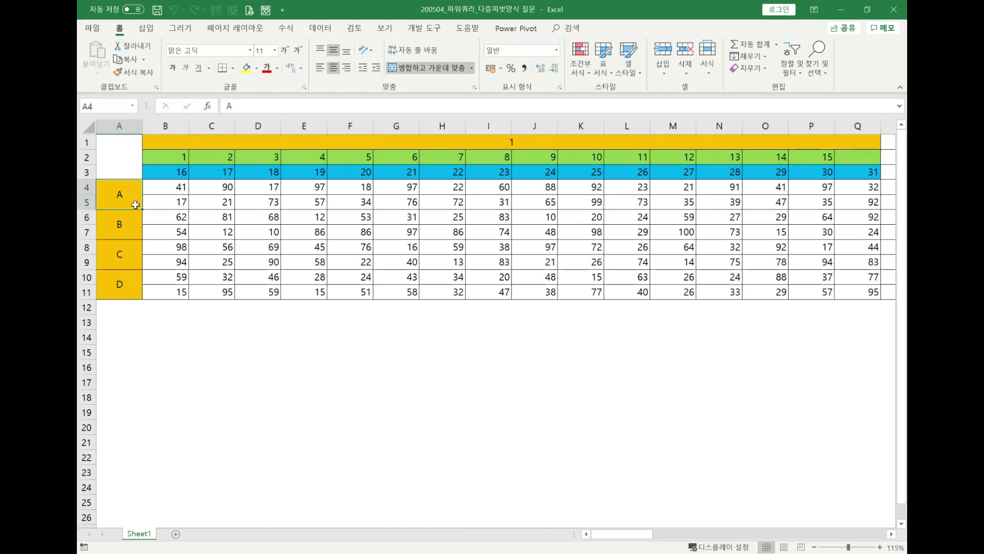
{"action": "left_click", "coordinate": [132, 220]}
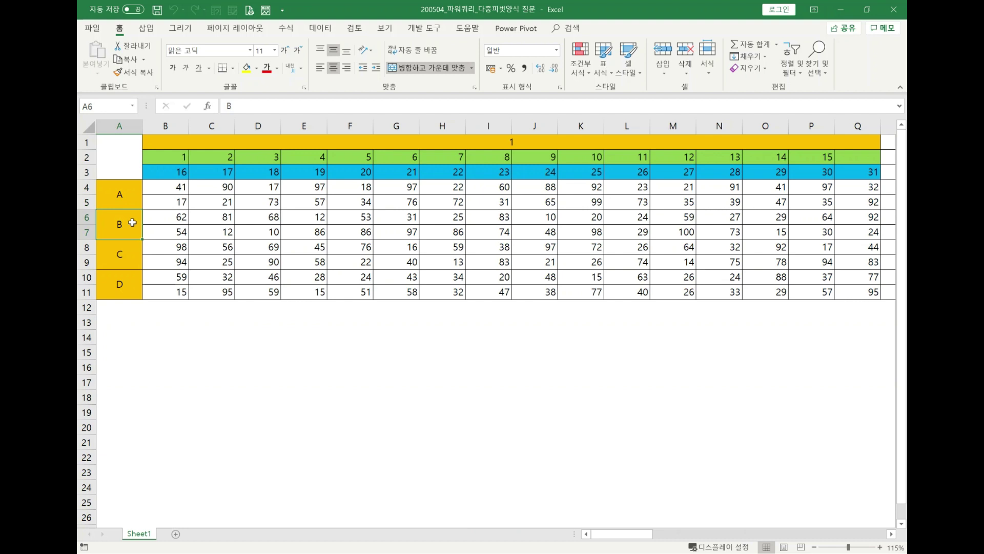
{"action": "left_click", "coordinate": [201, 145]}
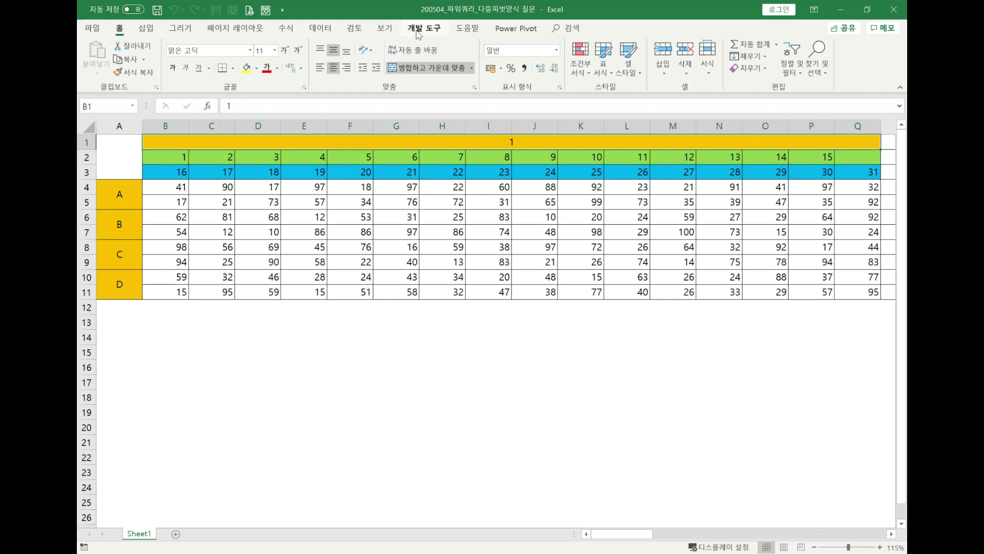
- Convert the data range A1:CC11 into a table without using its first row as headers
{"action": "left_click", "coordinate": [378, 185]}
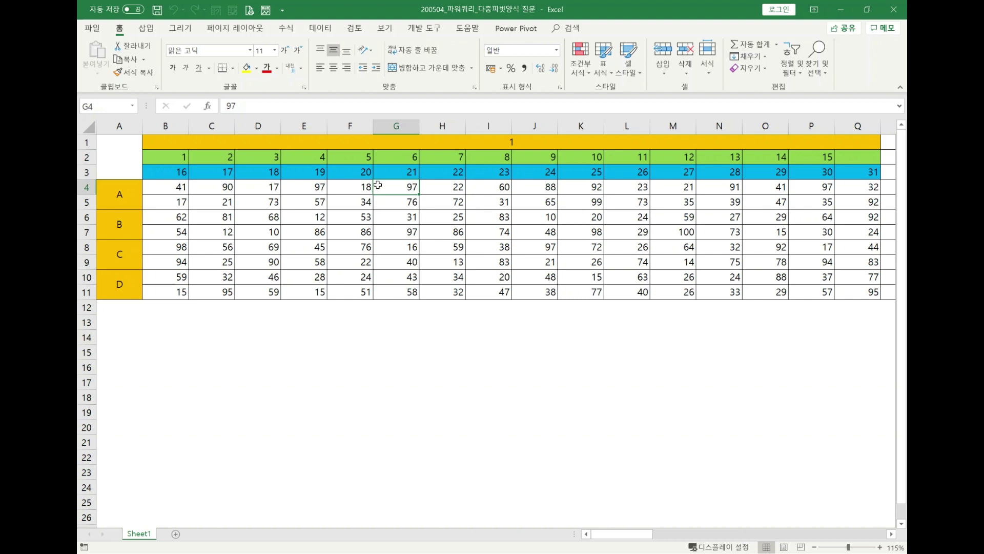
{"action": "key", "text": "ctrl+t"}
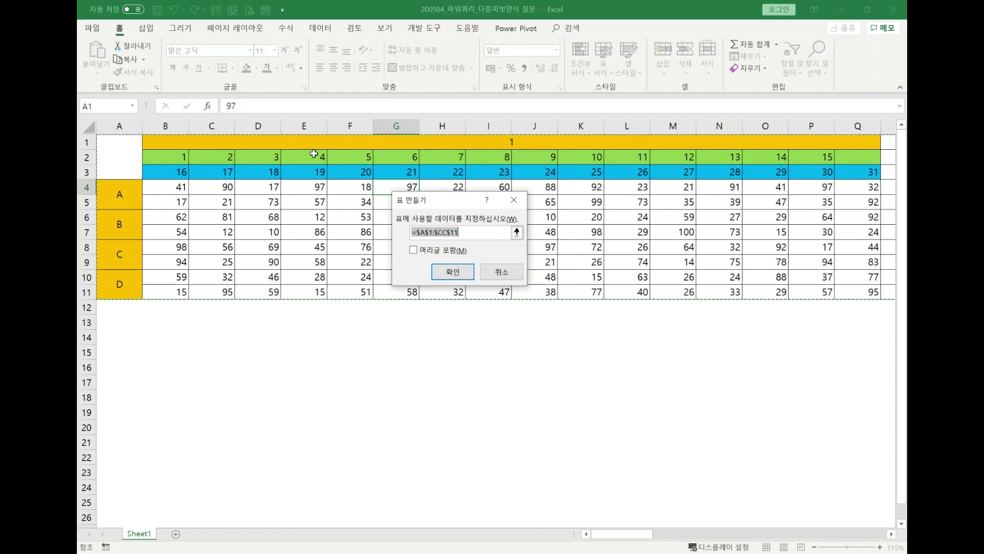
{"action": "left_click", "coordinate": [440, 271]}
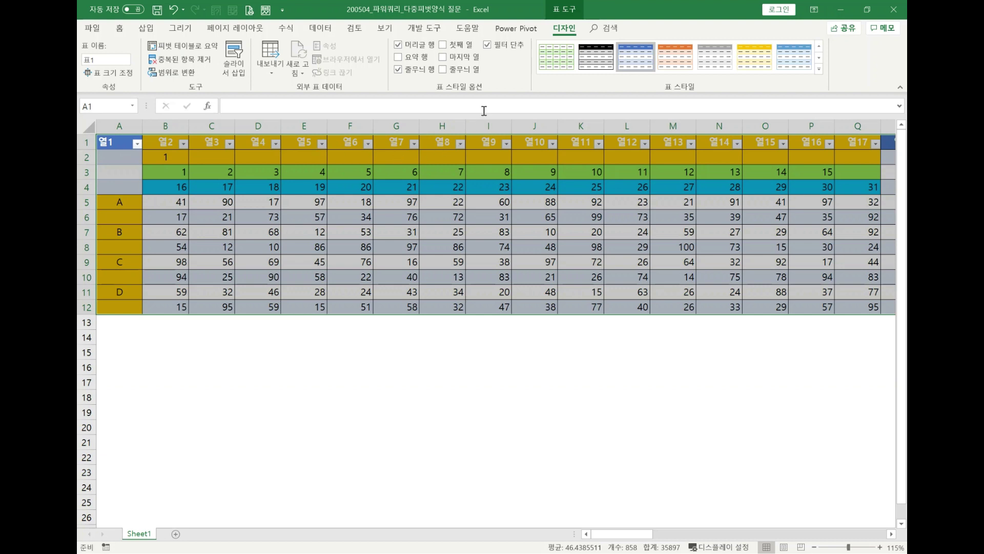
- Turn off the filter buttons and the header row of the new table
{"action": "left_click", "coordinate": [502, 46]}
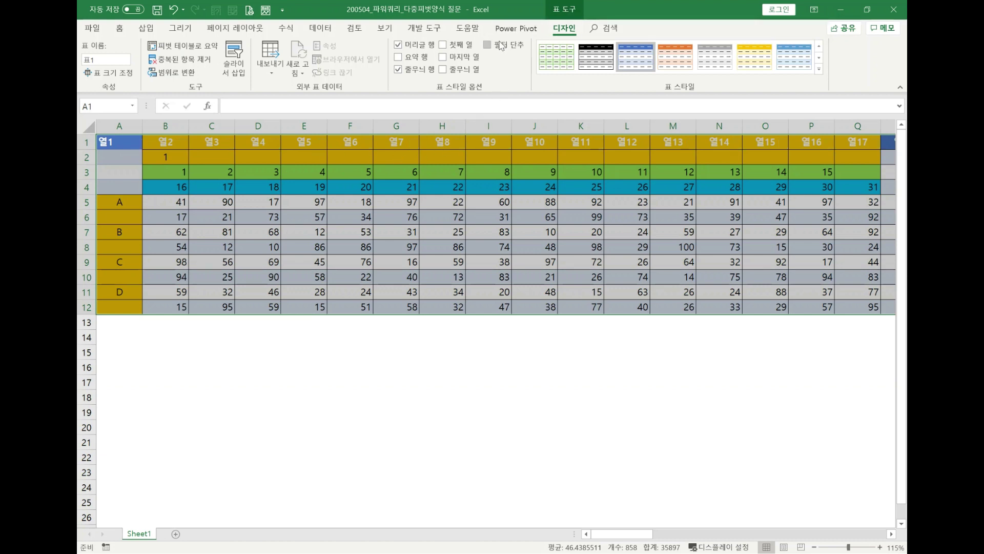
{"action": "left_click", "coordinate": [424, 50]}
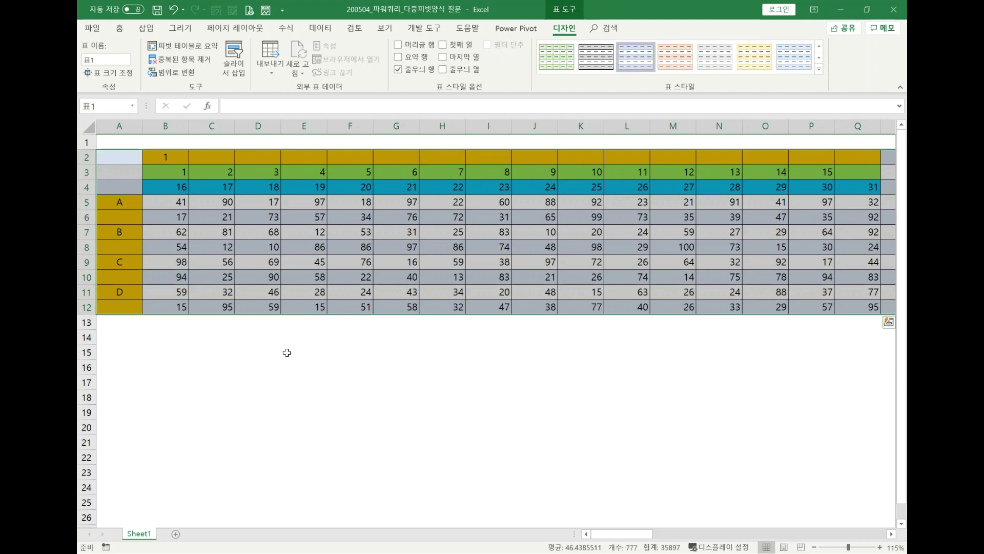
{"action": "left_click", "coordinate": [287, 353]}
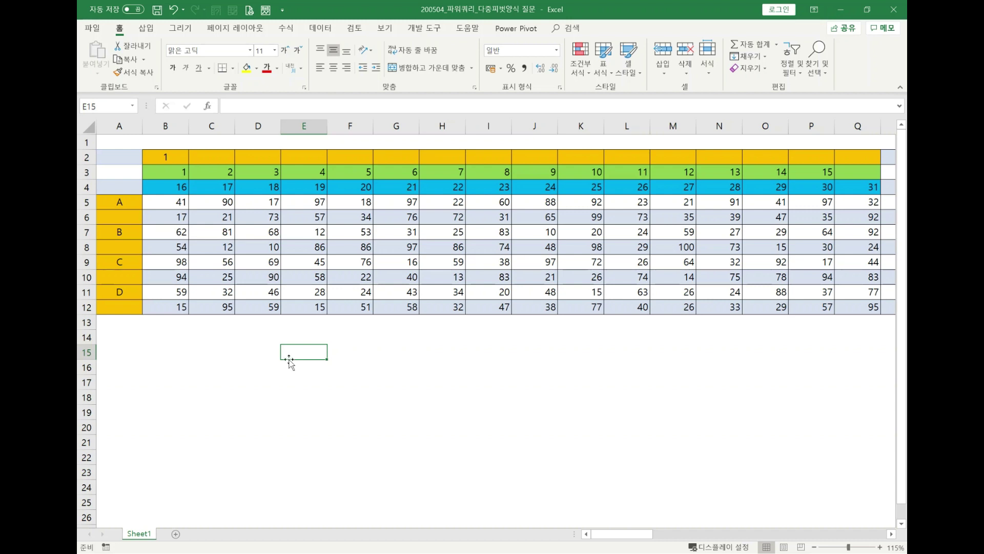
{"action": "left_click_drag", "start_coordinate": [121, 202], "coordinate": [123, 215]}
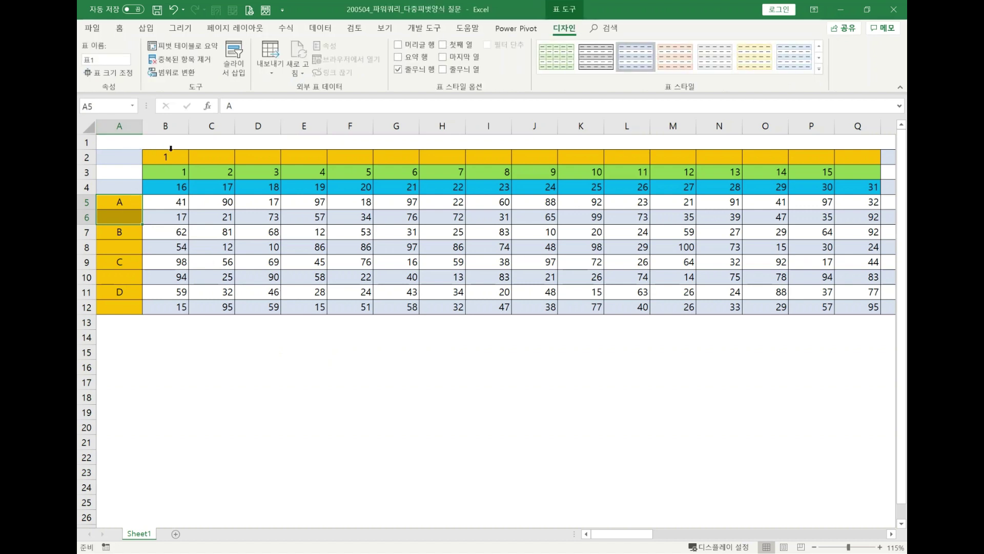
{"action": "left_click", "coordinate": [181, 156]}
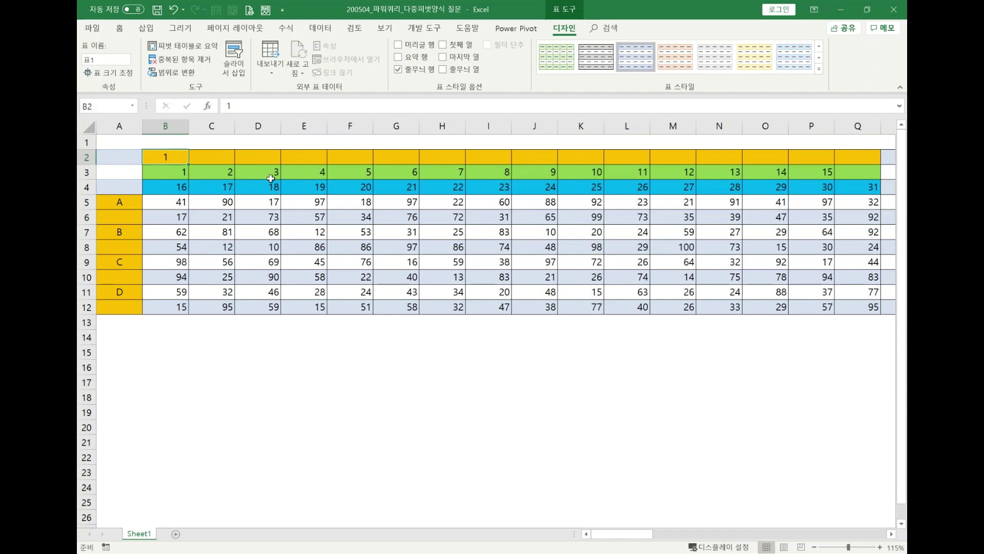
{"action": "left_click_drag", "start_coordinate": [180, 156], "coordinate": [677, 237]}
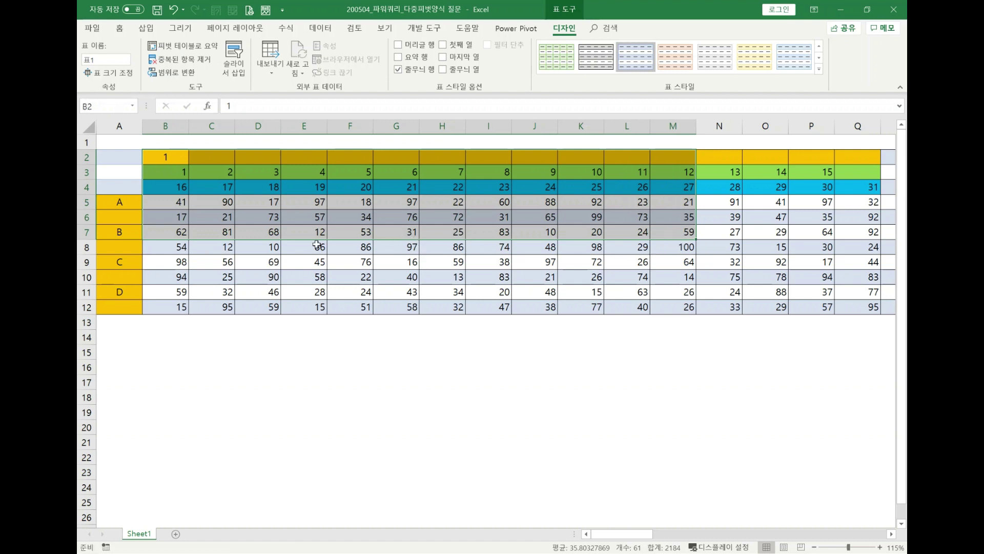
{"action": "left_click", "coordinate": [291, 263]}
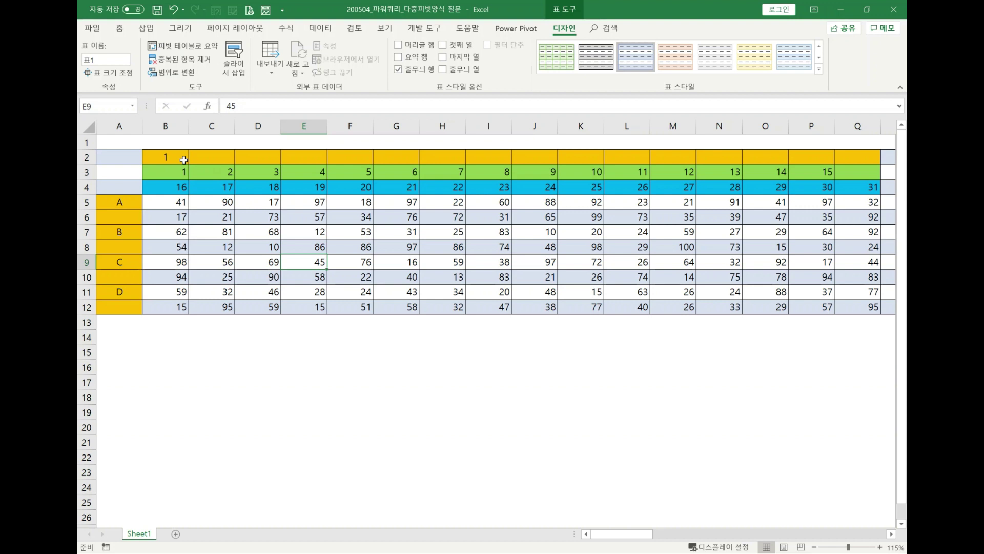
{"action": "left_click_drag", "start_coordinate": [213, 156], "coordinate": [433, 154]}
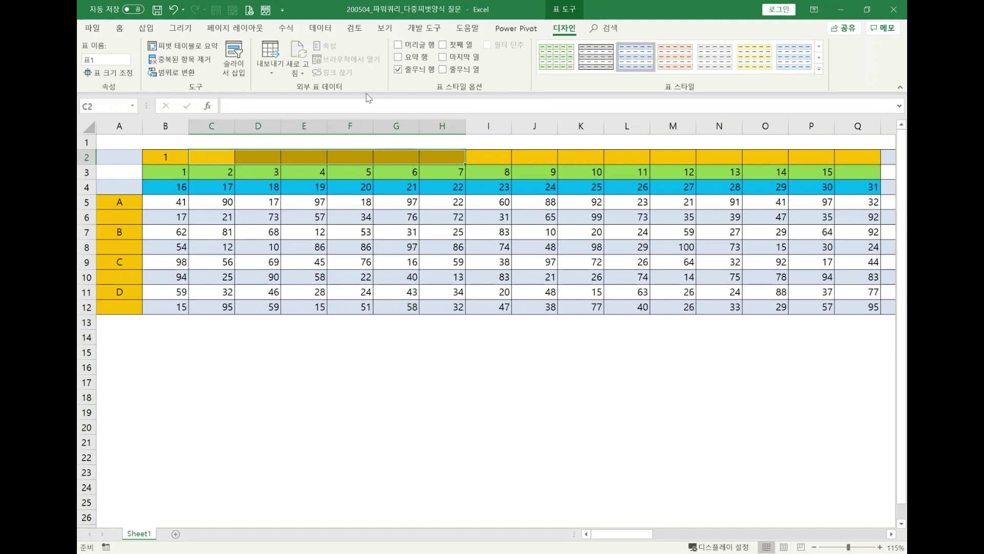
- Load the table 표1 into the Power Query Editor and expand its list of queries
{"action": "left_click", "coordinate": [320, 28]}
{"action": "left_click", "coordinate": [177, 50]}
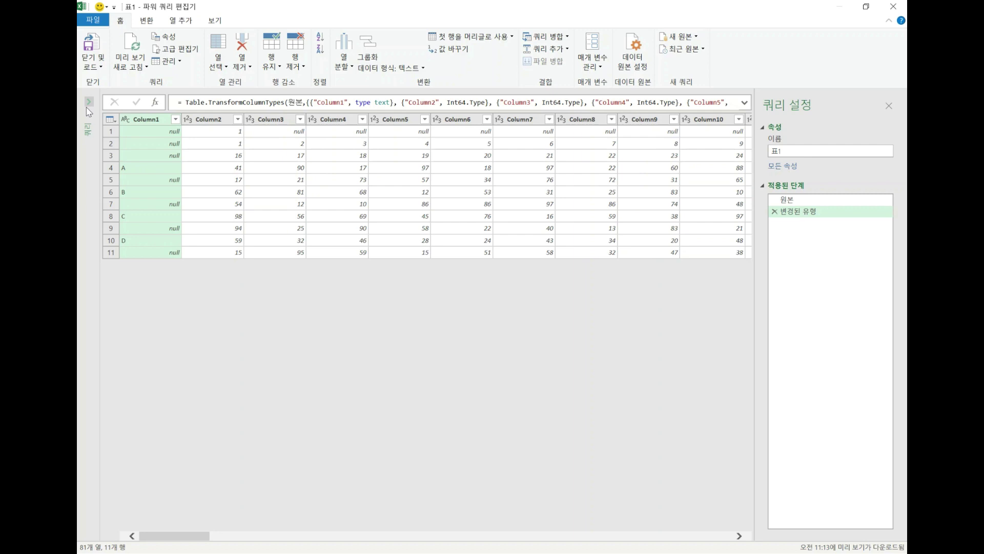
{"action": "left_click", "coordinate": [89, 100]}
{"action": "left_click", "coordinate": [115, 117]}
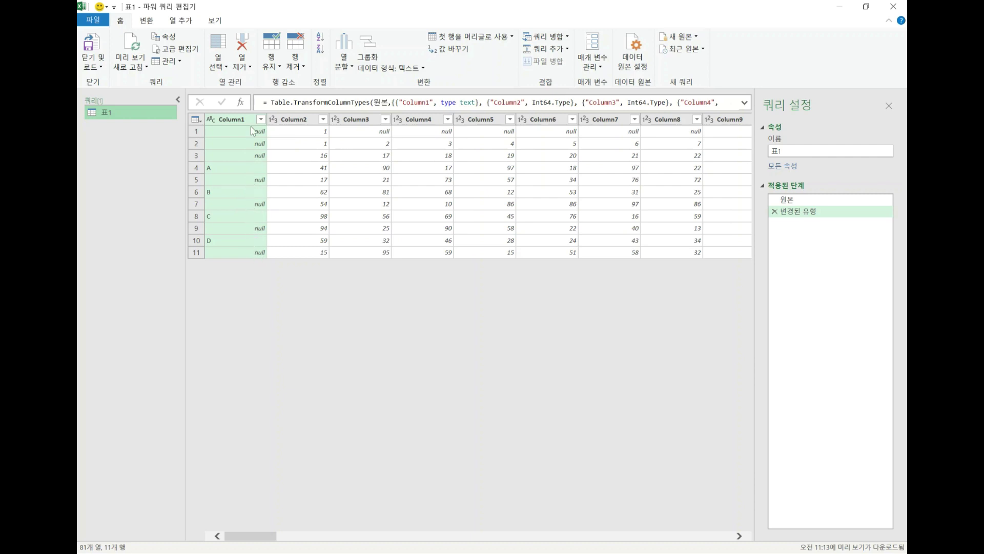
- Fill the empty cells of Column1 downward so each letter covers both of its rows
{"action": "left_click", "coordinate": [141, 23]}
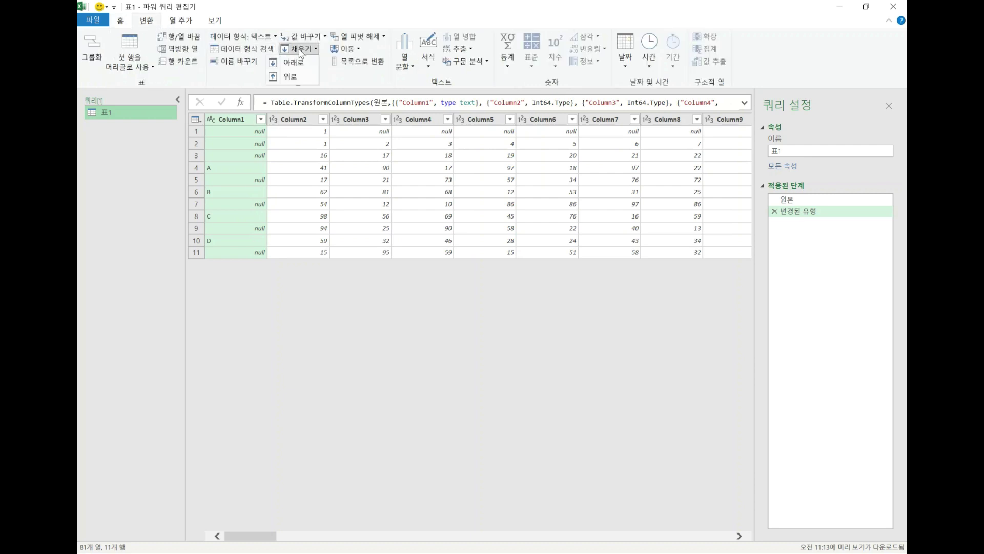
{"action": "left_click", "coordinate": [302, 64]}
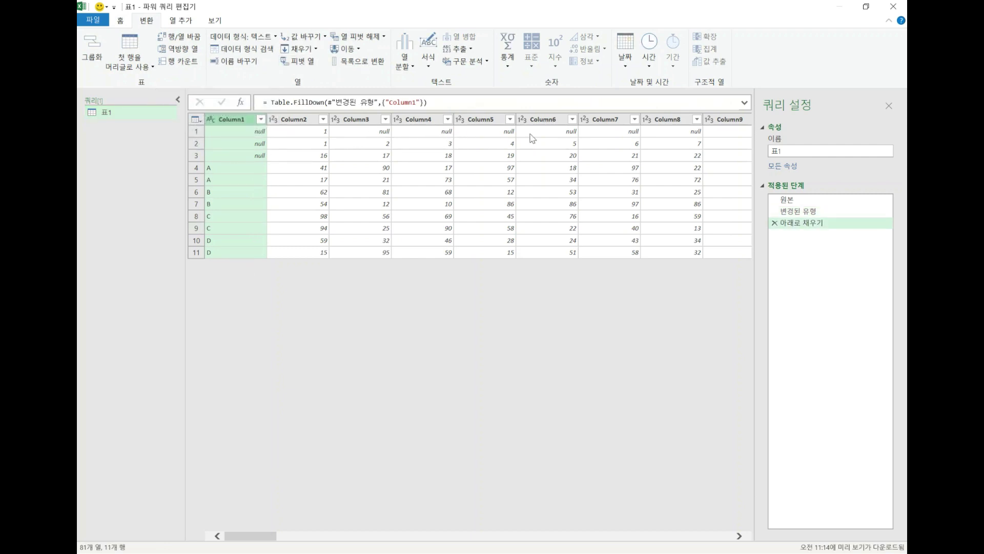
{"action": "mouse_move", "coordinate": [259, 536]}
{"action": "left_mouse_down"}
{"action": "mouse_move", "coordinate": [344, 535]}
{"action": "mouse_move", "coordinate": [266, 536]}
{"action": "left_mouse_up"}
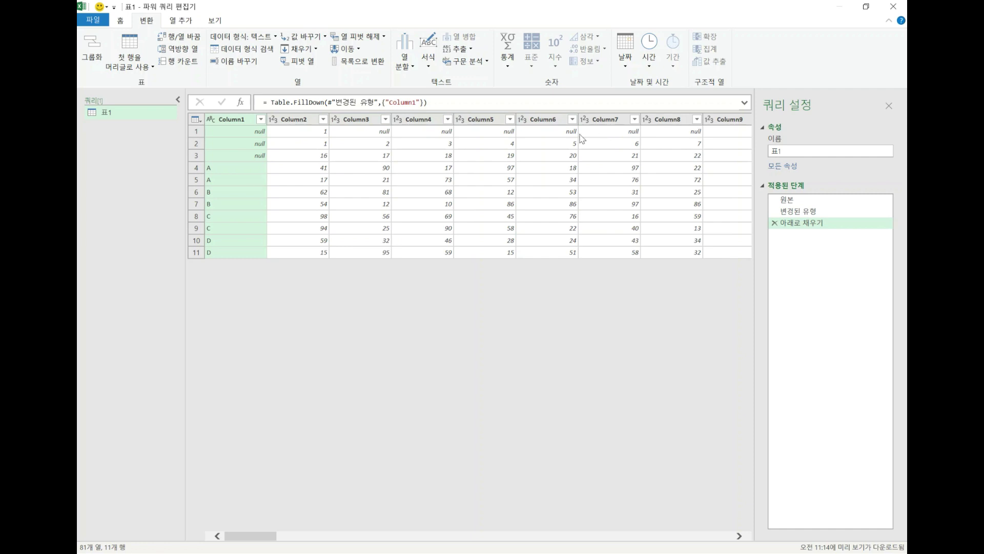
- Fill the blanks in the first header row by transposing the table, filling Column1 down and transposing it back
{"action": "left_click", "coordinate": [192, 40]}
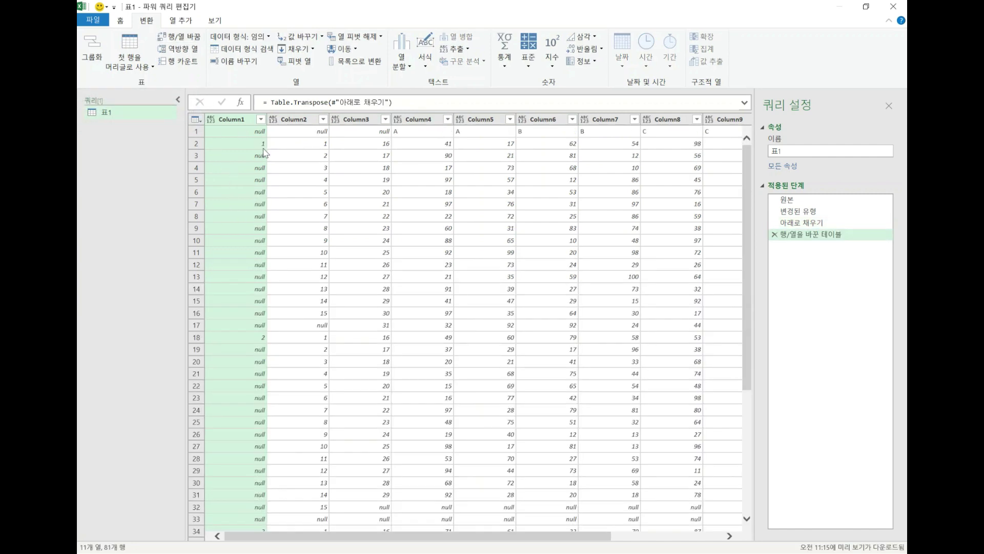
{"action": "left_click", "coordinate": [298, 48]}
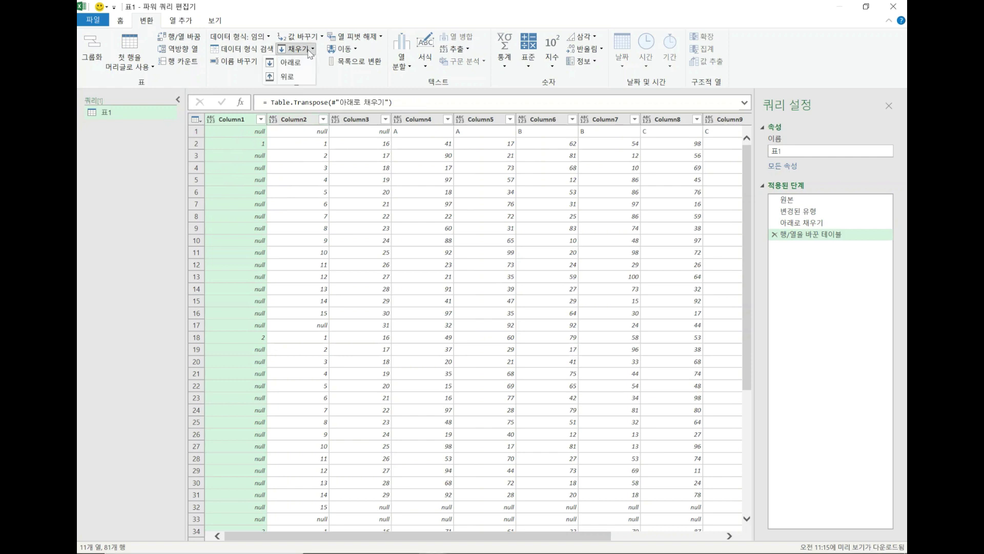
{"action": "left_click", "coordinate": [300, 64]}
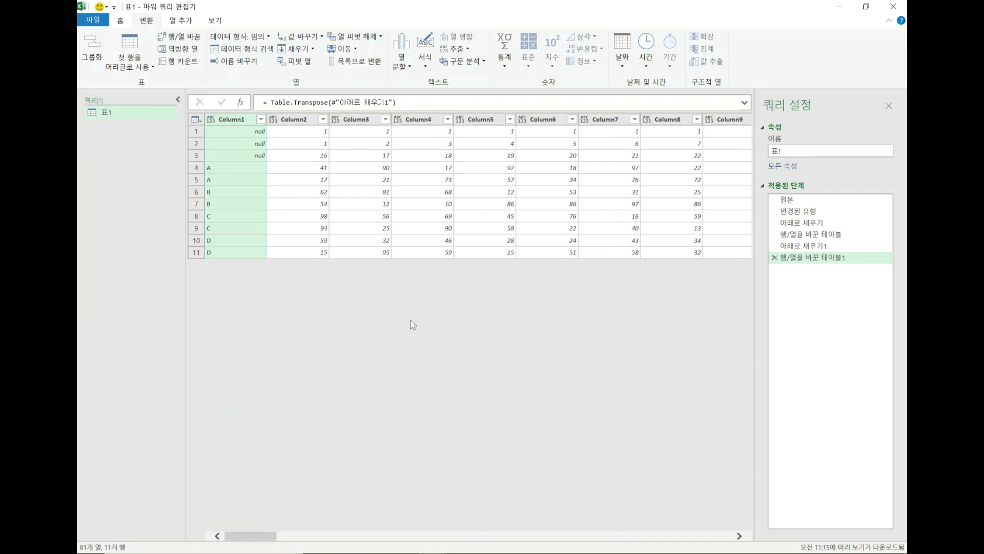
- Examine the values of the three stacked header rows in Column2
{"action": "left_click", "coordinate": [328, 133]}
{"action": "left_click", "coordinate": [327, 146]}
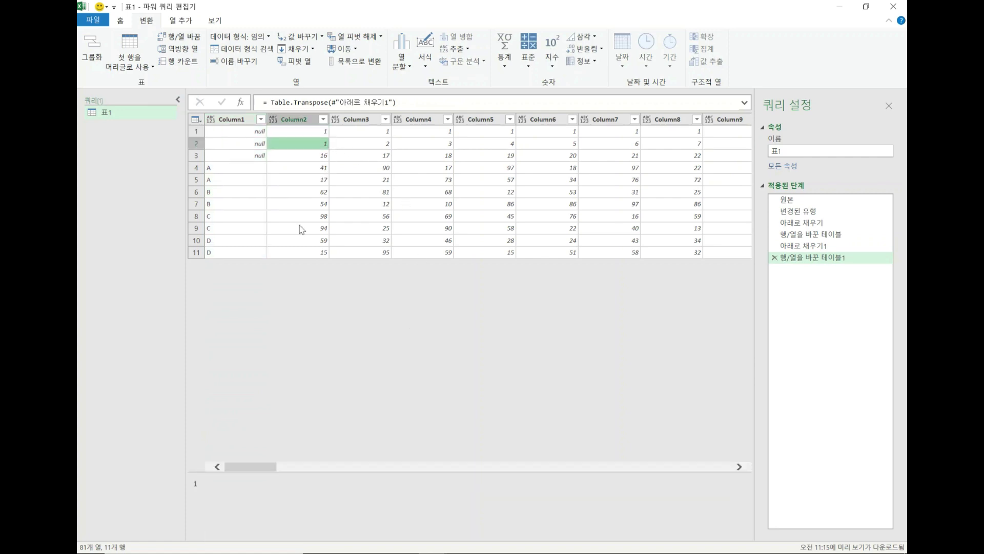
{"action": "left_click", "coordinate": [321, 135]}
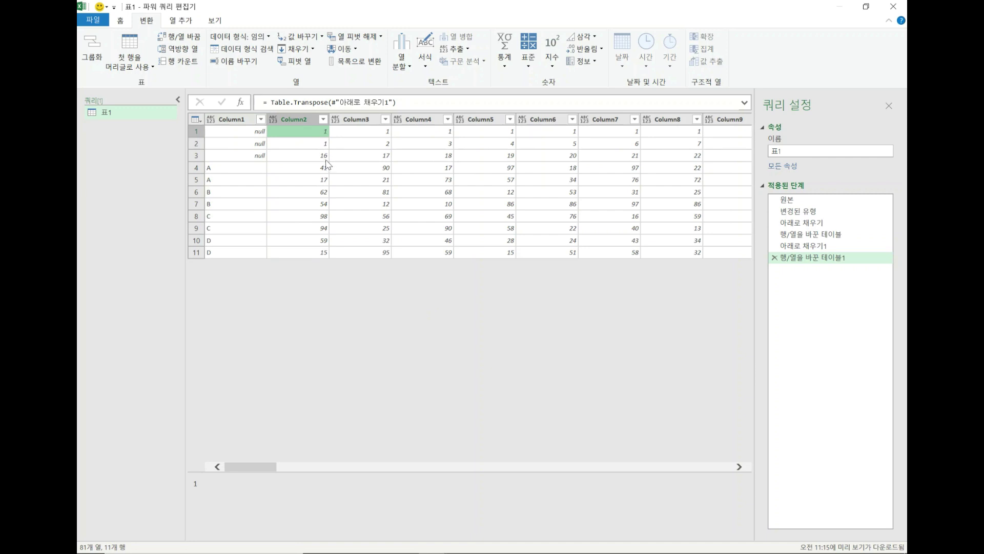
{"action": "left_click", "coordinate": [326, 157]}
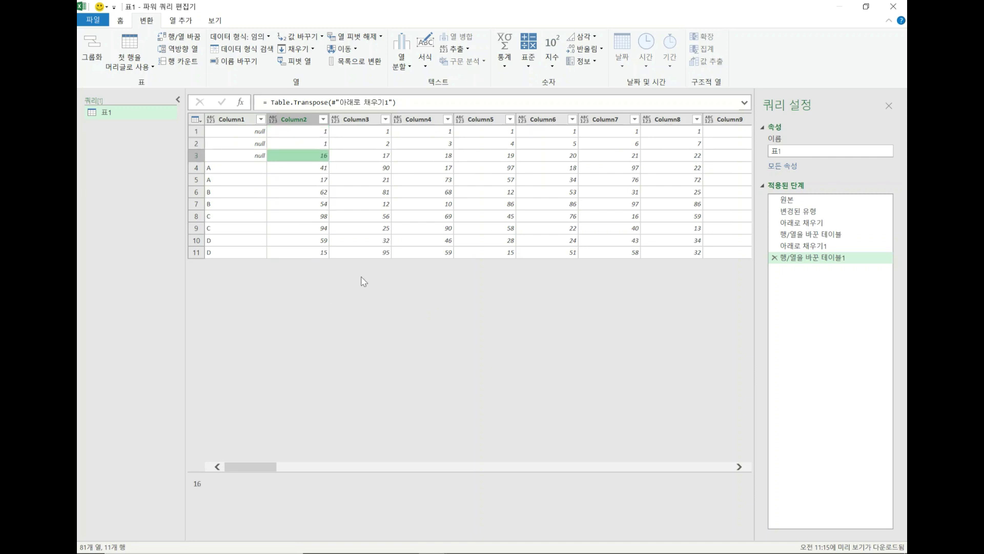
{"action": "left_click", "coordinate": [321, 134]}
{"action": "left_click", "coordinate": [321, 146]}
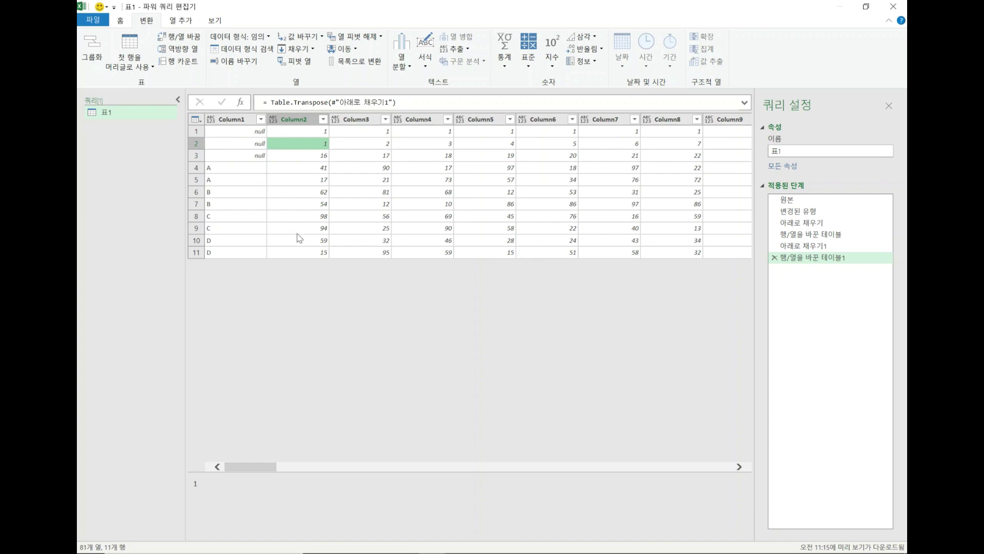
{"action": "left_click", "coordinate": [328, 133]}
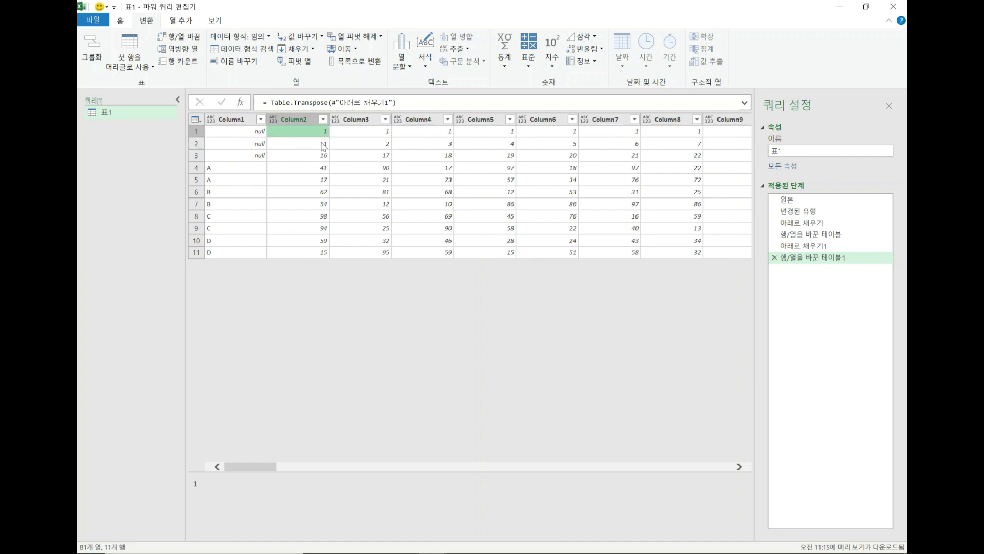
{"action": "left_click", "coordinate": [325, 157]}
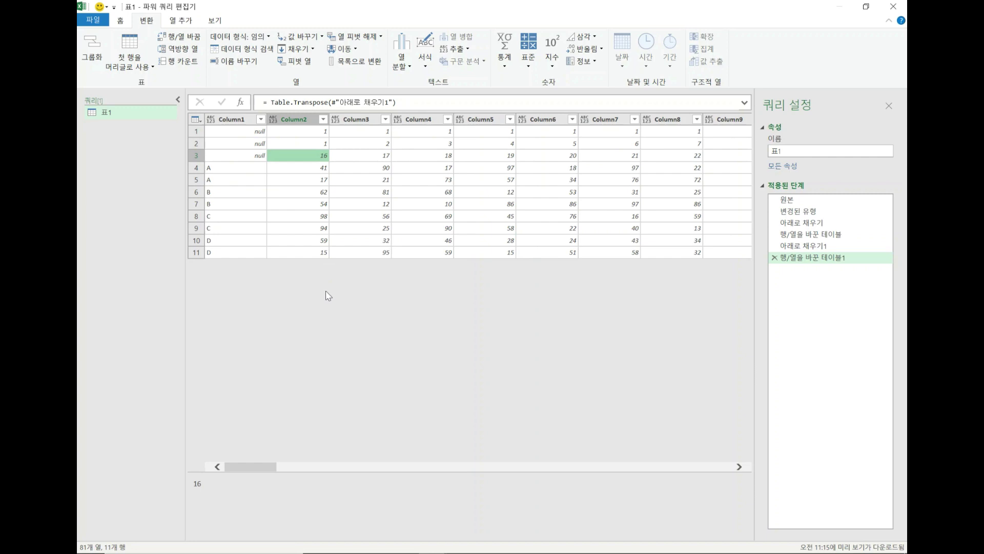
{"action": "left_click", "coordinate": [318, 133]}
{"action": "left_click", "coordinate": [316, 147]}
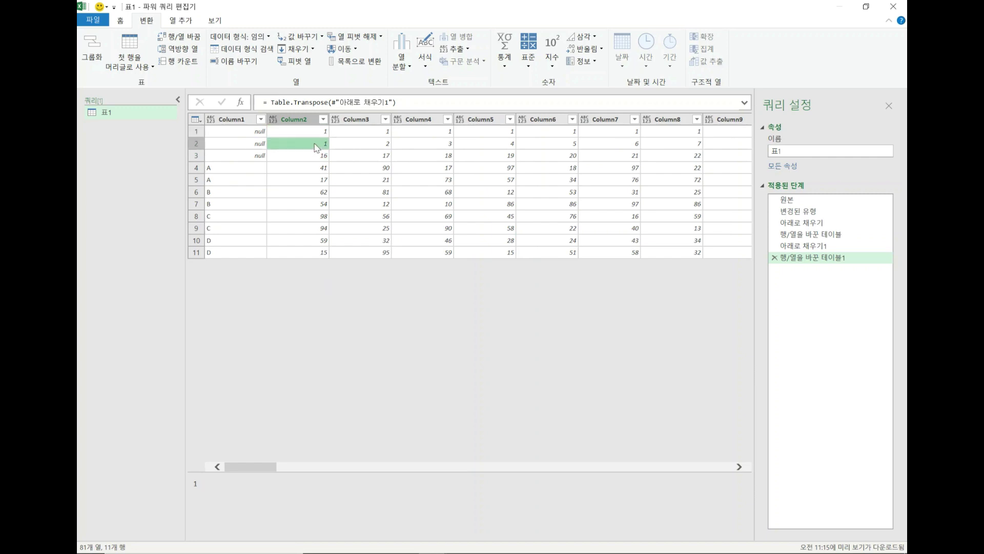
{"action": "left_click", "coordinate": [314, 133]}
{"action": "left_click", "coordinate": [318, 160]}
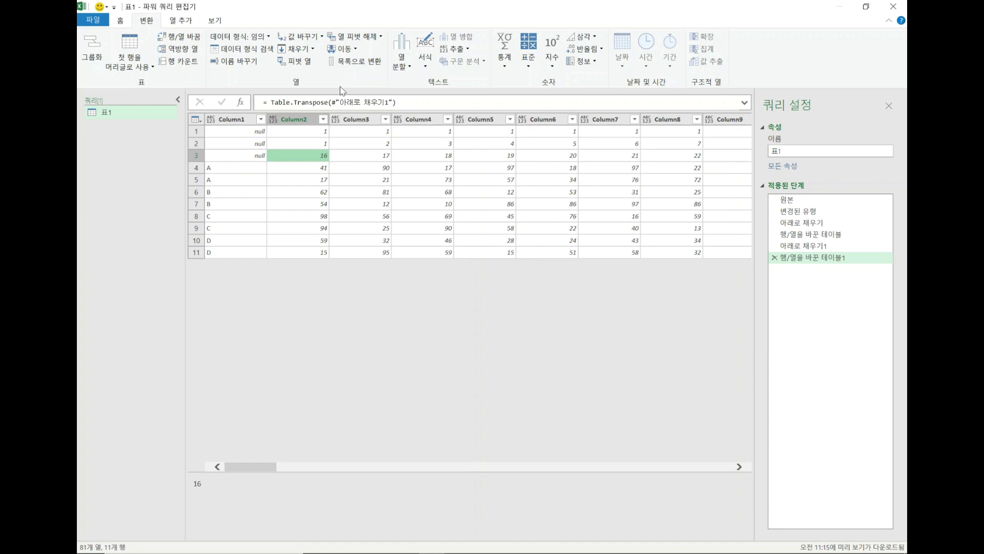
{"action": "left_click", "coordinate": [122, 21]}
{"action": "left_click", "coordinate": [300, 65]}
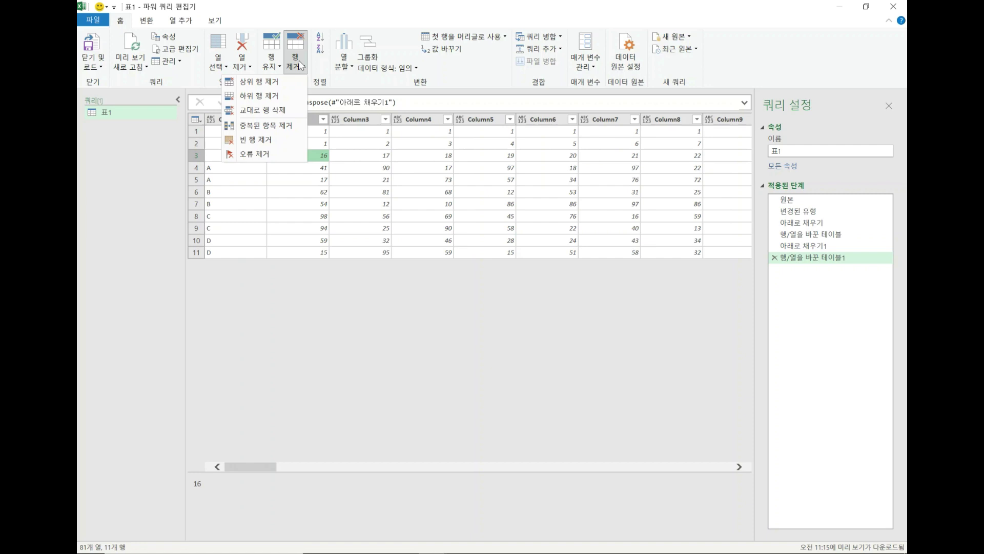
{"action": "left_click", "coordinate": [369, 315]}
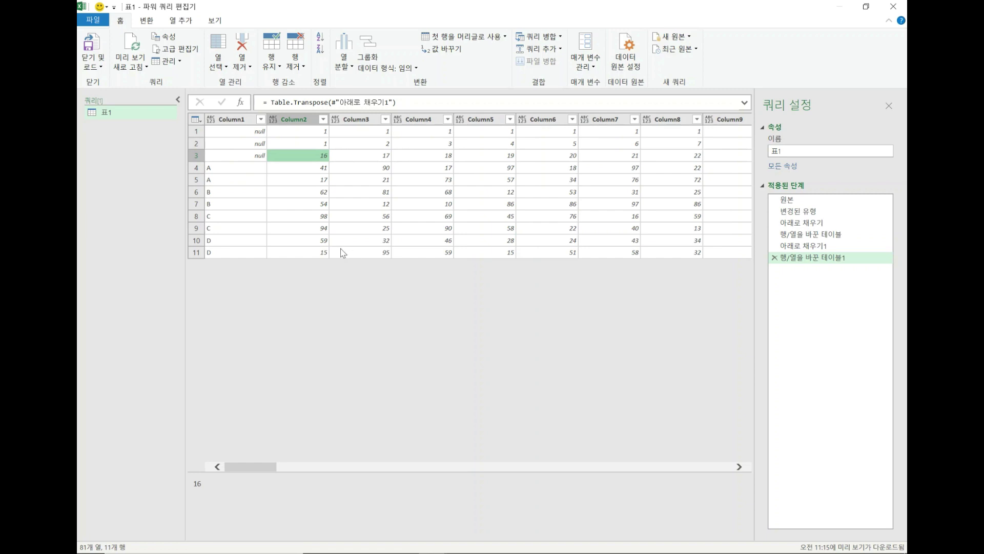
{"action": "left_click", "coordinate": [322, 132]}
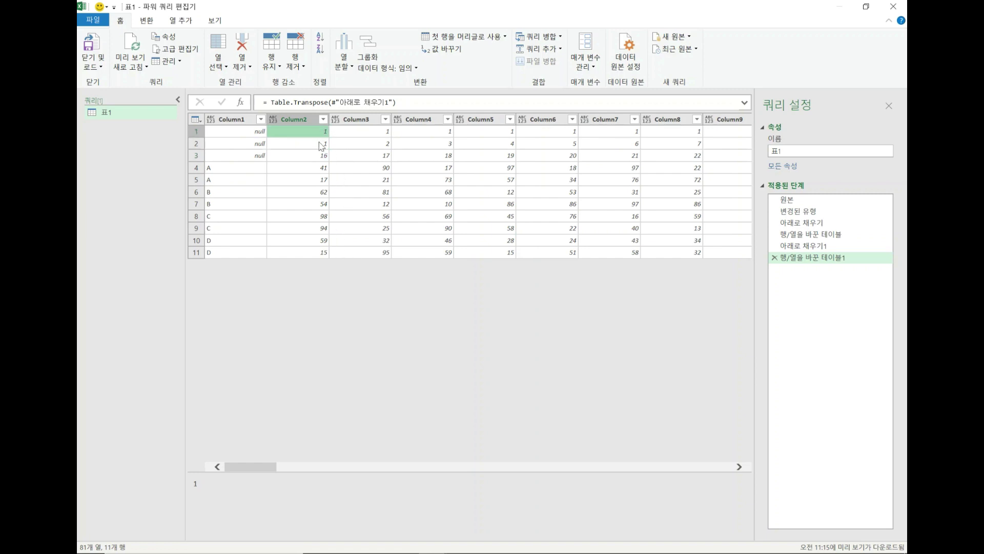
{"action": "left_click", "coordinate": [322, 144]}
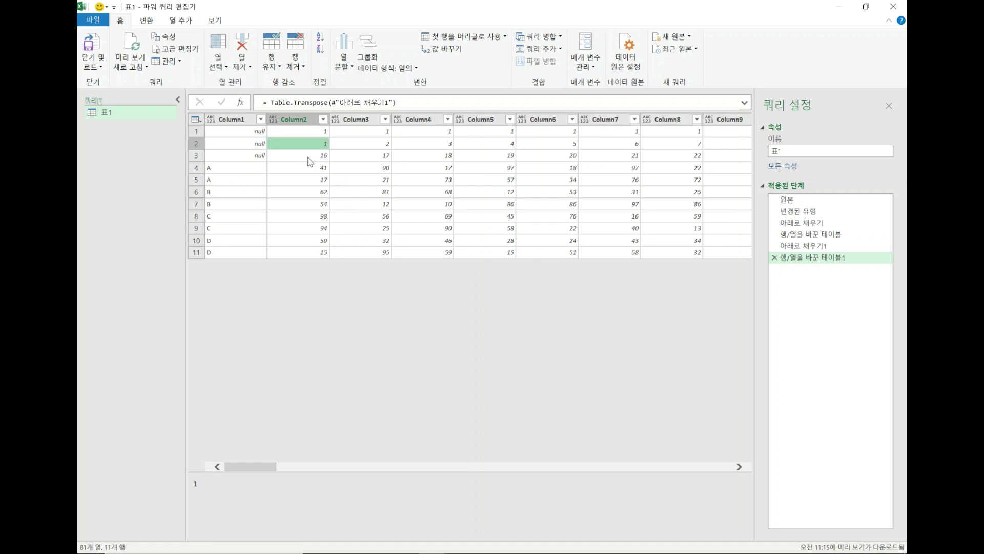
- Inspect the second and third header rows and check the available options for removing rows
{"action": "left_click", "coordinate": [197, 158]}
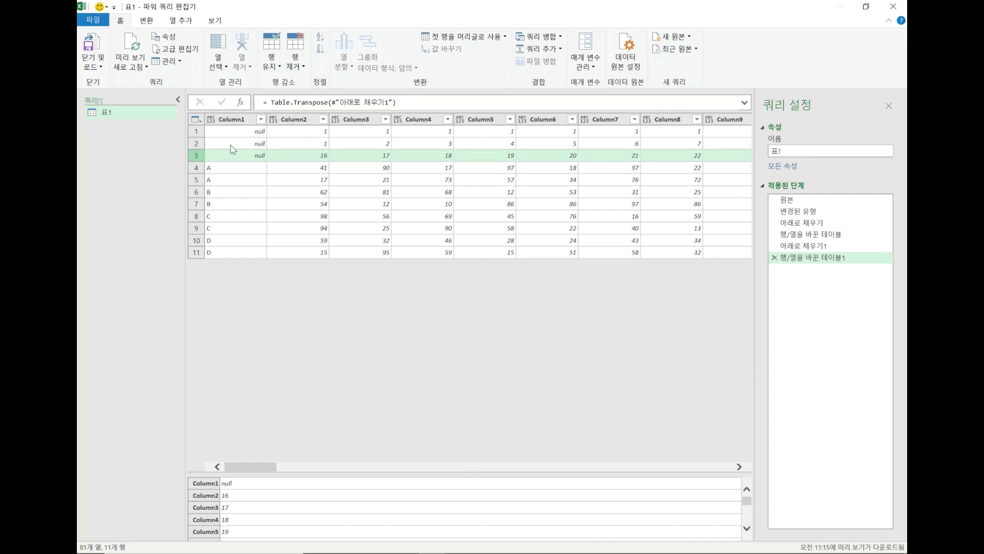
{"action": "left_click", "coordinate": [196, 144]}
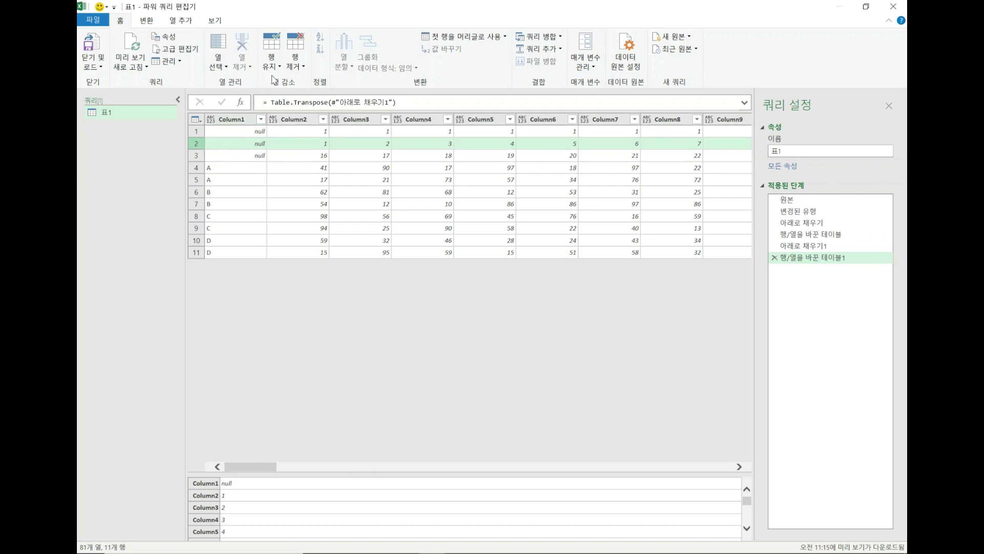
{"action": "left_click", "coordinate": [302, 67]}
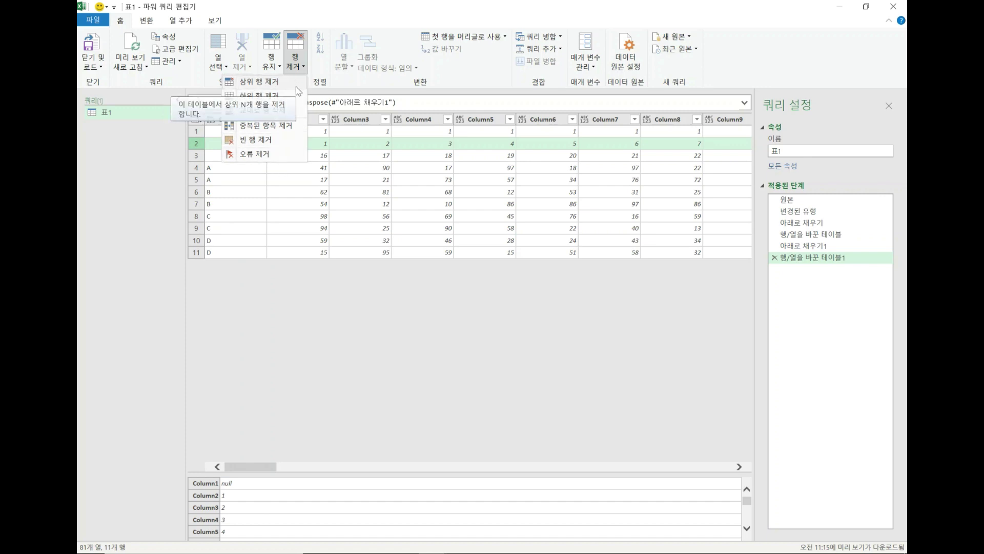
{"action": "left_click", "coordinate": [353, 299]}
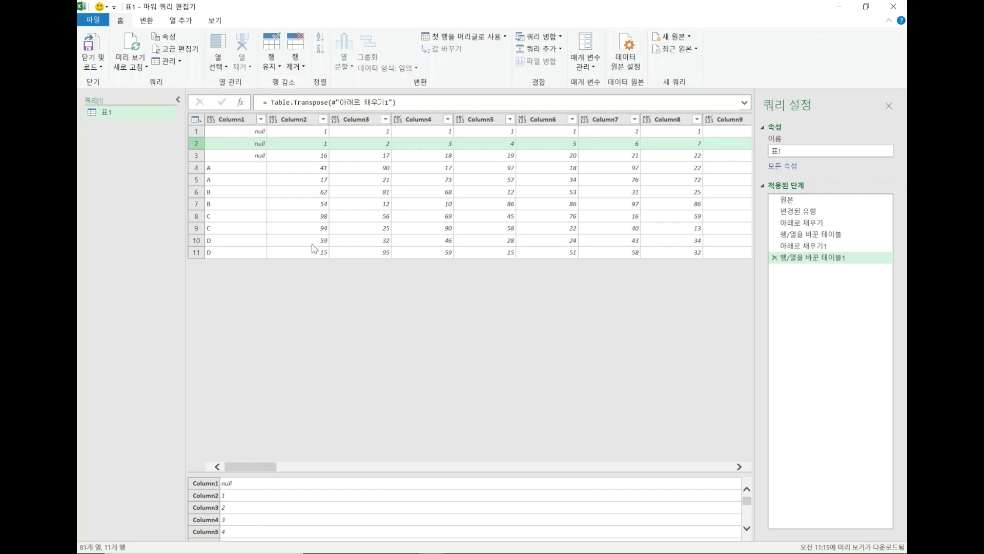
{"action": "left_click", "coordinate": [192, 154]}
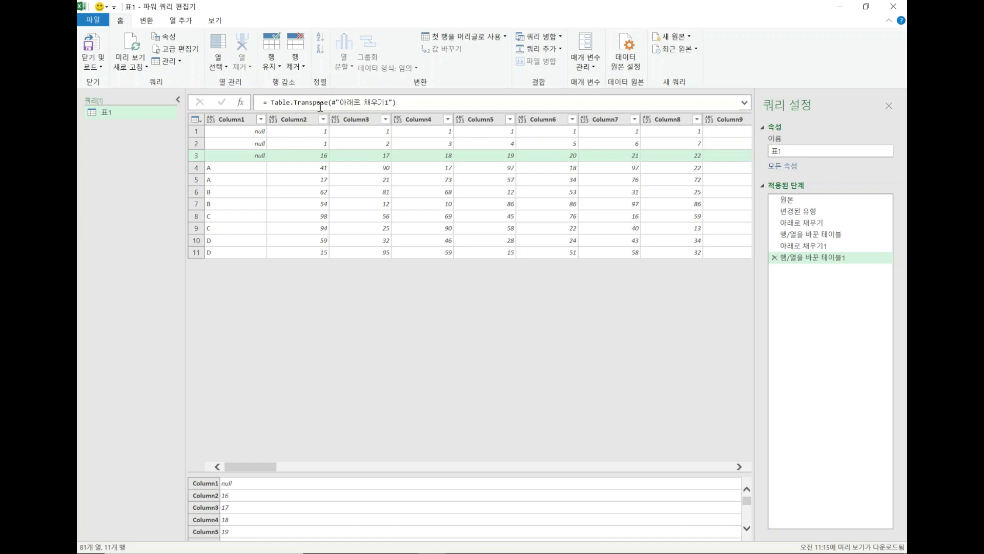
- Transpose the table so its three header rows become columns
{"action": "left_click", "coordinate": [149, 21]}
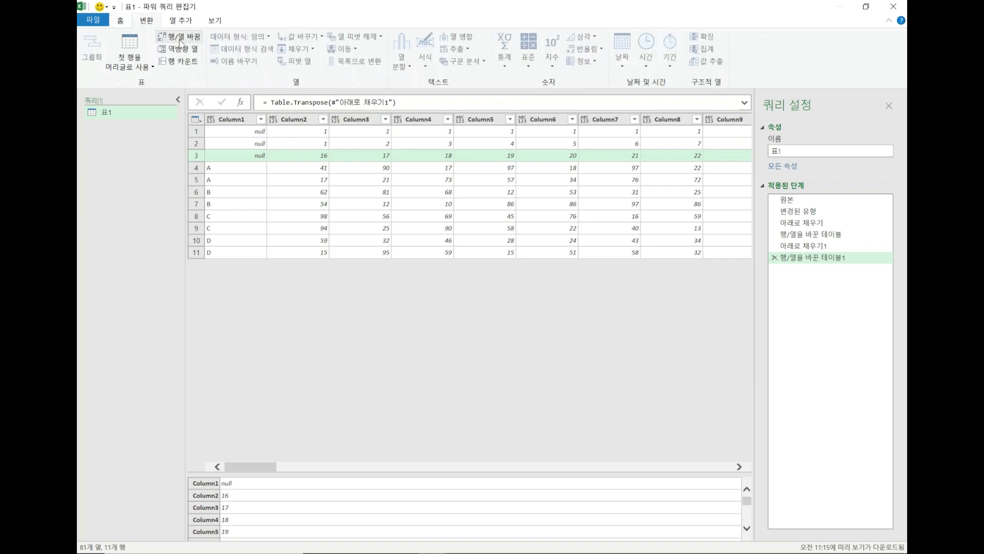